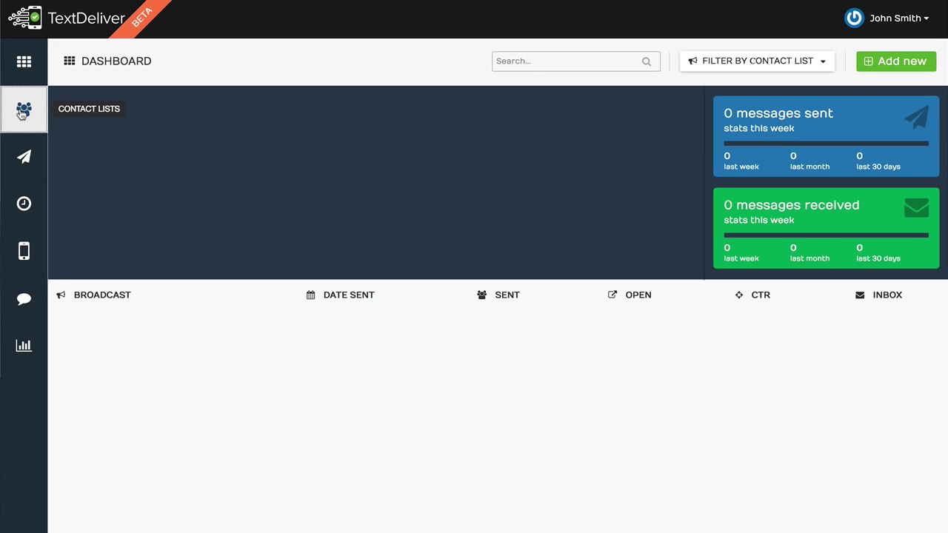
# - Start the embed code setup for the Webinar Ignition contact list using the existing form Test Form
pyautogui.click(22, 112)
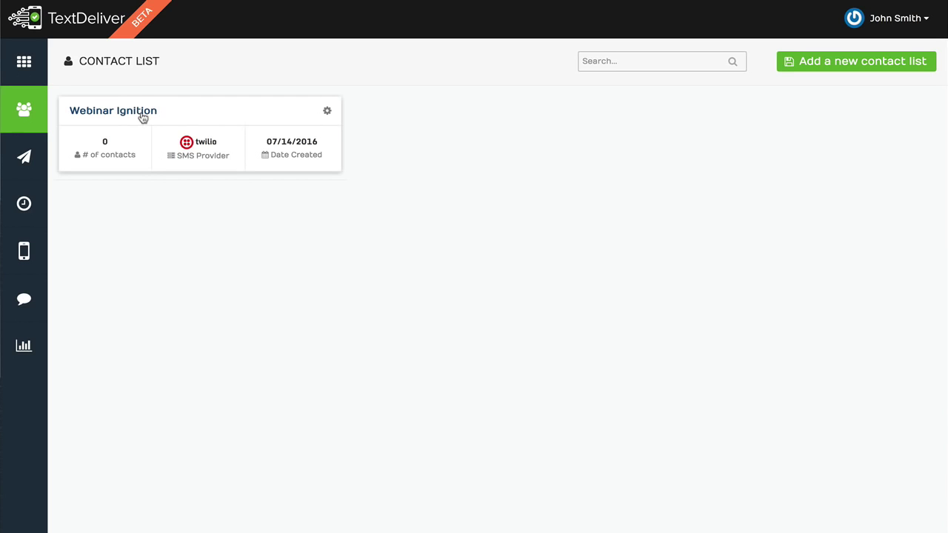
pyautogui.click(328, 113)
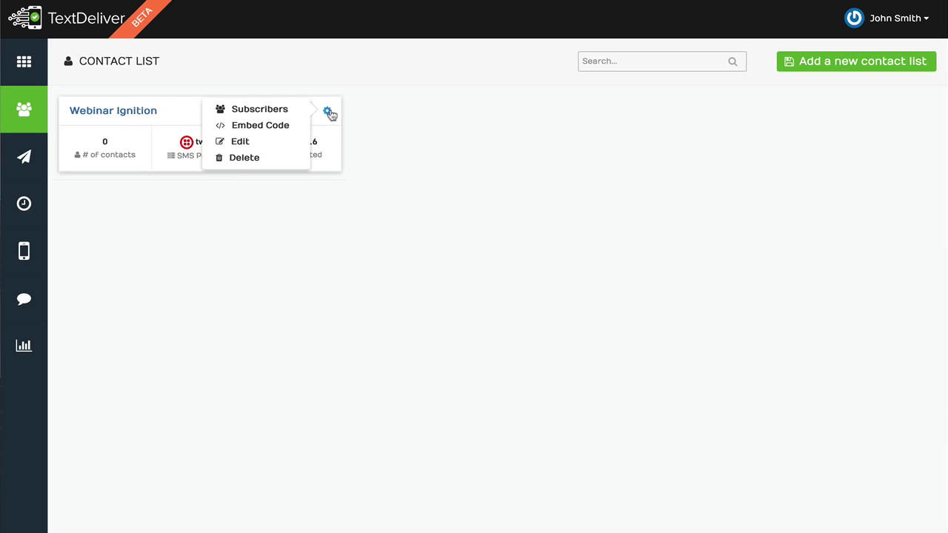
pyautogui.click(279, 125)
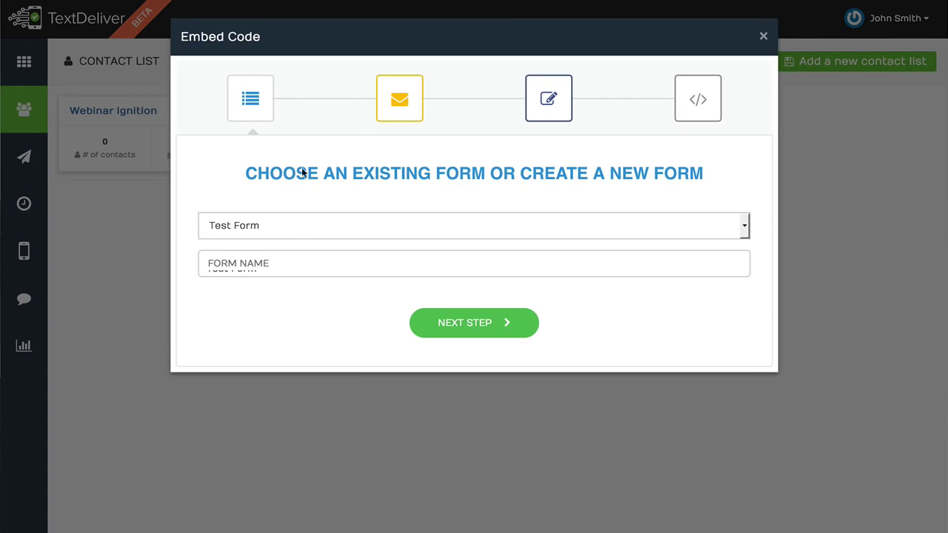
pyautogui.click(284, 258)
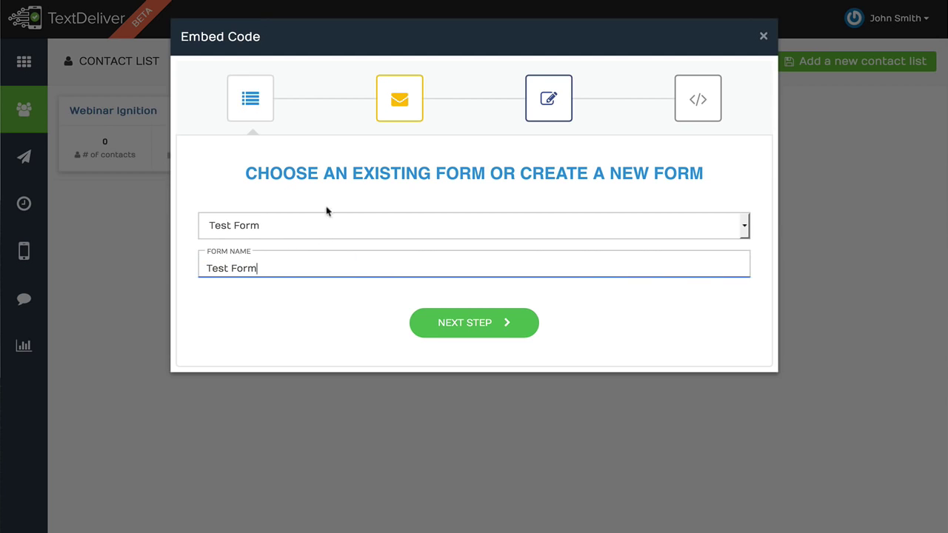
pyautogui.click(461, 318)
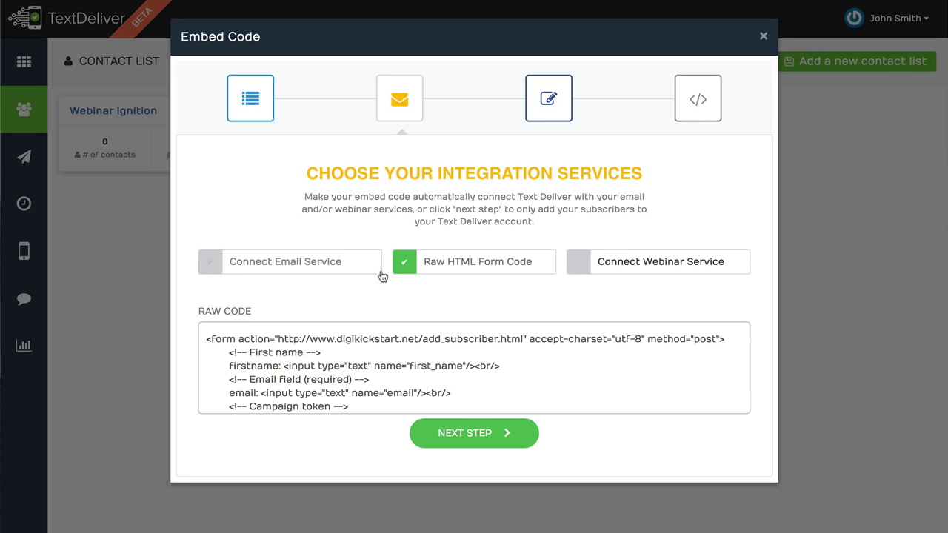
# - Accept the integration and form builder settings, generate Test Form's embed code, and close the embed code setup
pyautogui.click(468, 433)
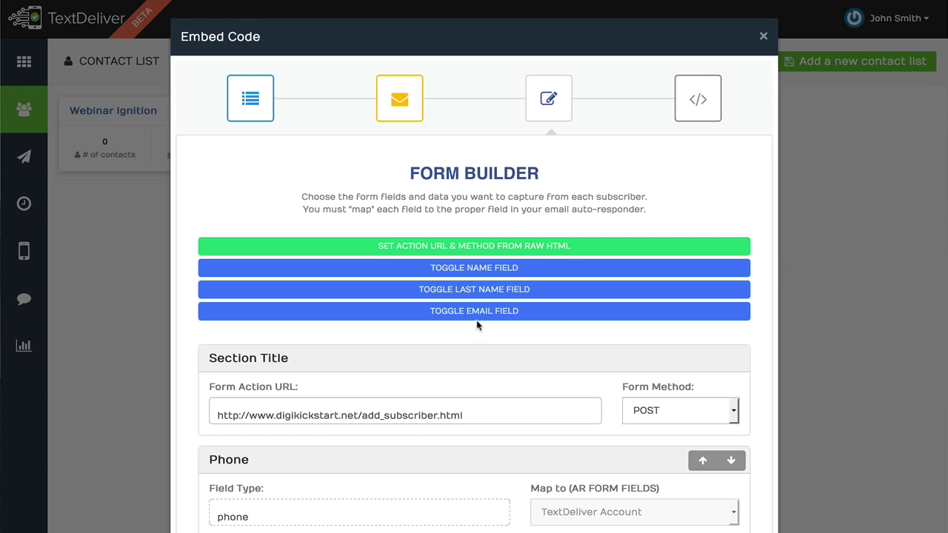
pyautogui.click(698, 98)
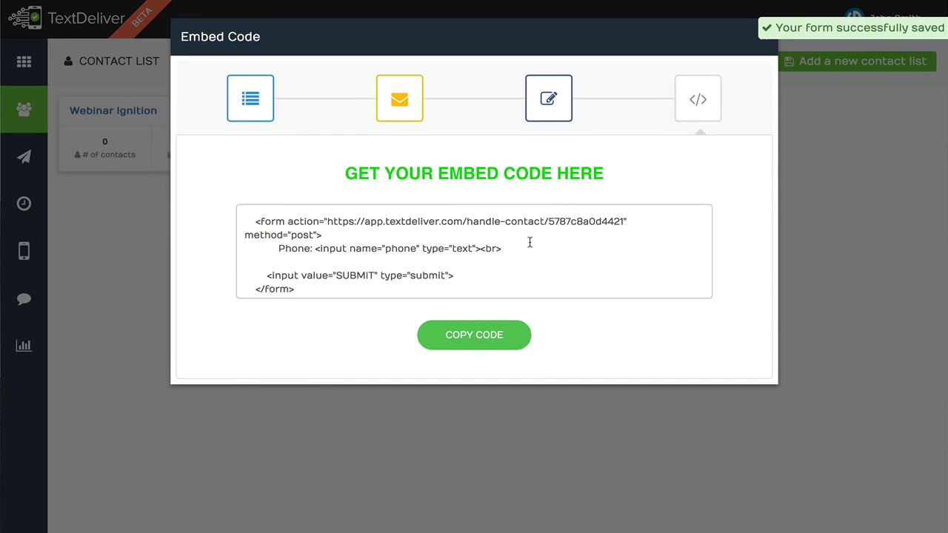
pyautogui.click(762, 42)
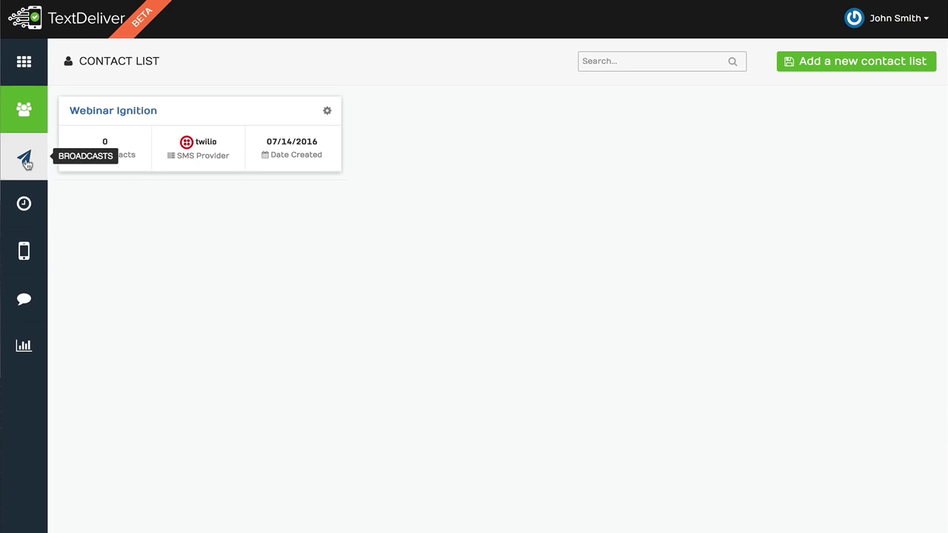
# - Start a new broadcast and choose the account user and the twilio phone number for it
pyautogui.click(26, 161)
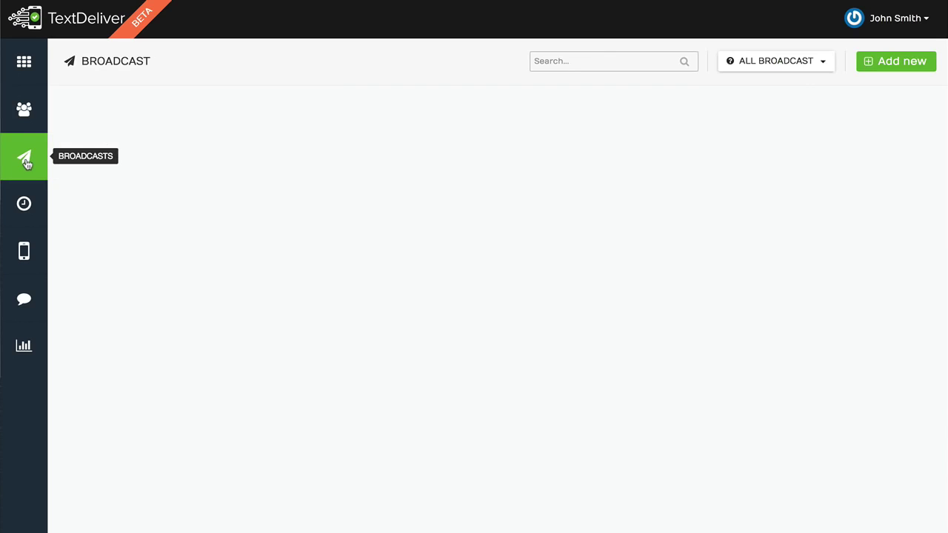
pyautogui.click(926, 69)
pyautogui.click(408, 87)
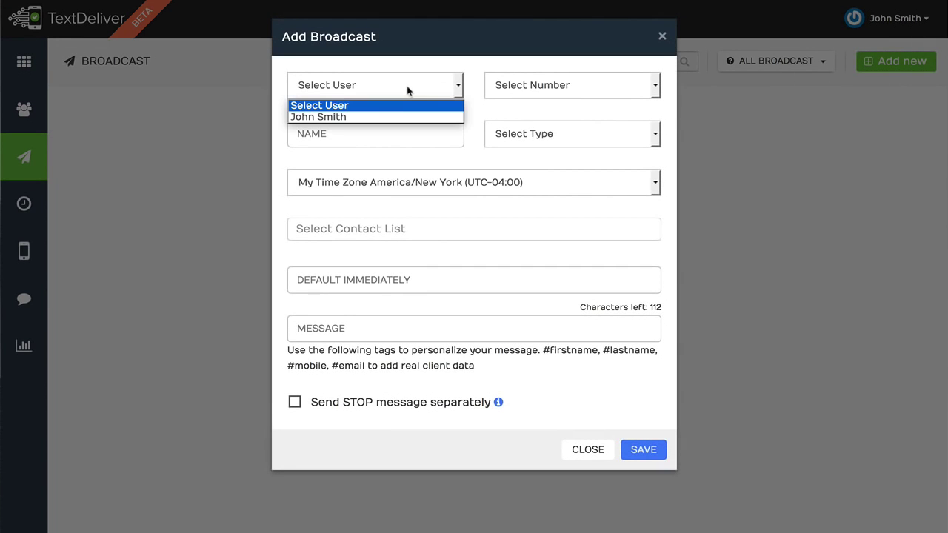
pyautogui.click(384, 117)
pyautogui.click(522, 89)
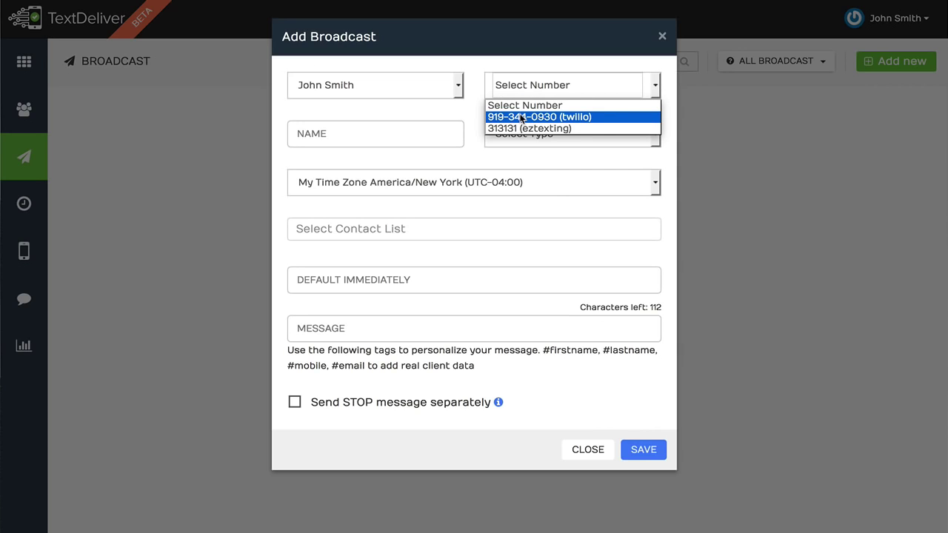
pyautogui.click(550, 70)
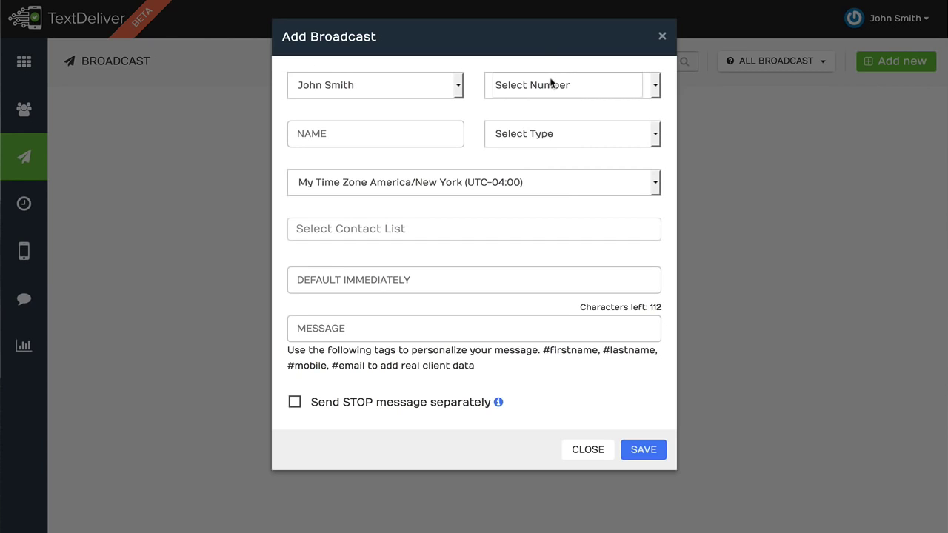
pyautogui.click(550, 83)
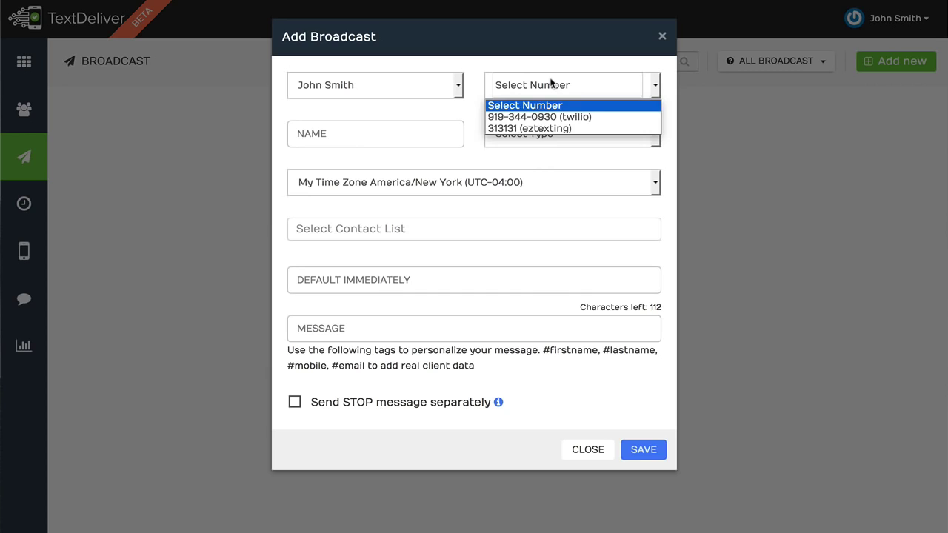
pyautogui.click(559, 117)
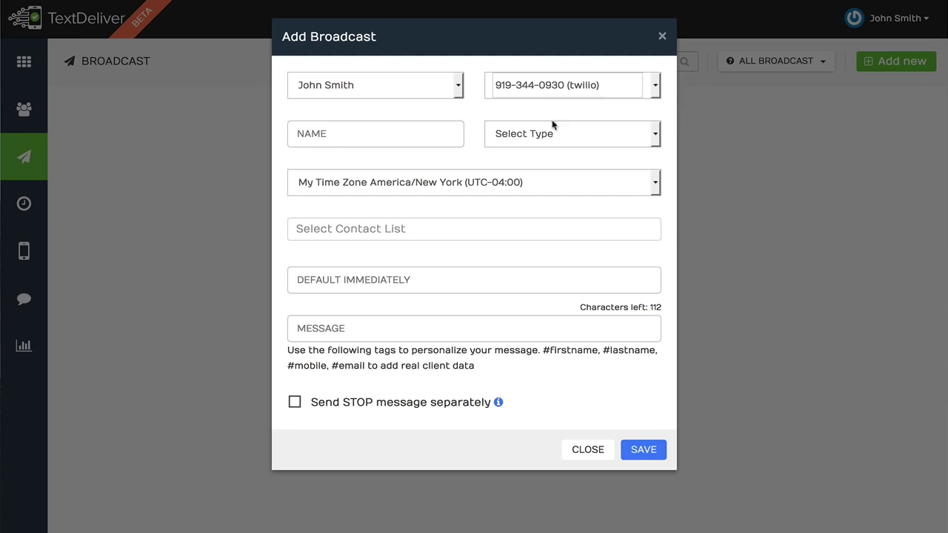
# - Name the broadcast Test and set its type to Text
pyautogui.click(351, 126)
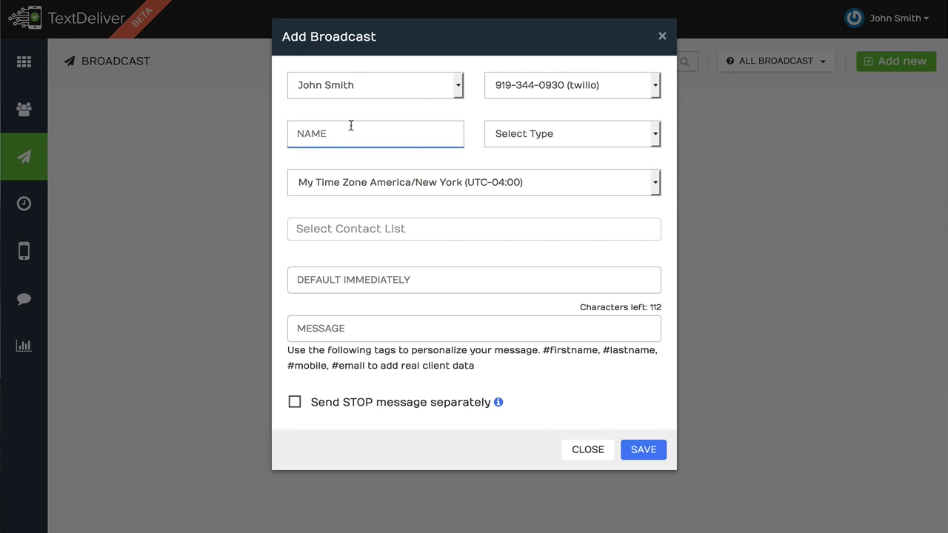
pyautogui.write('Test')
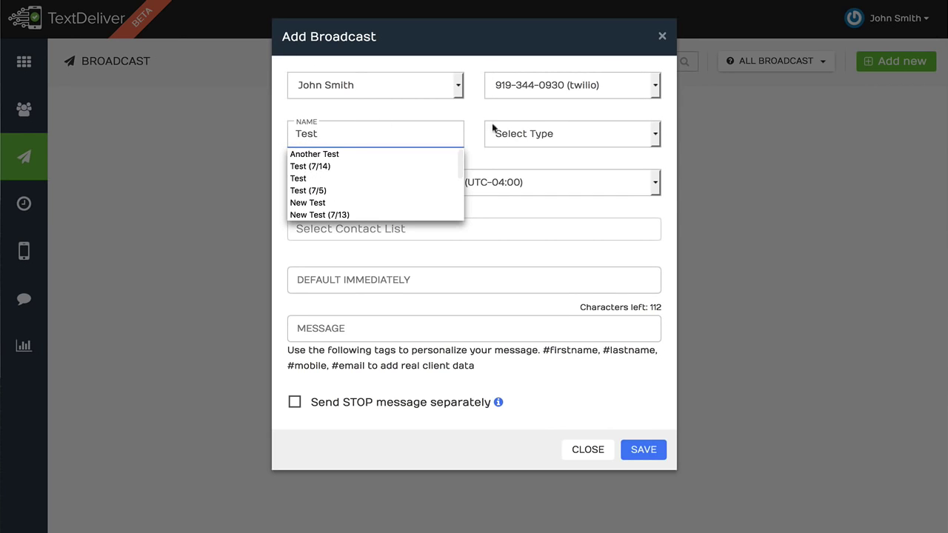
pyautogui.click(519, 133)
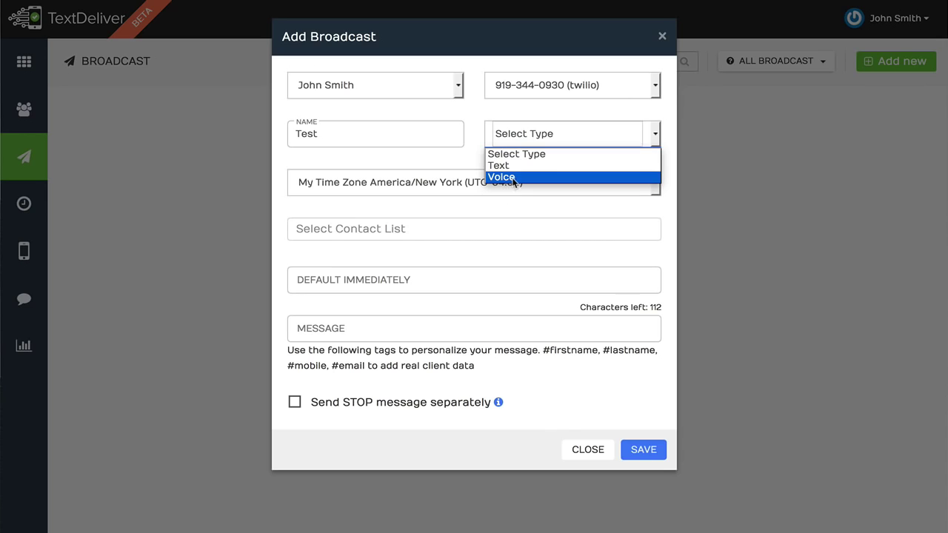
pyautogui.click(528, 134)
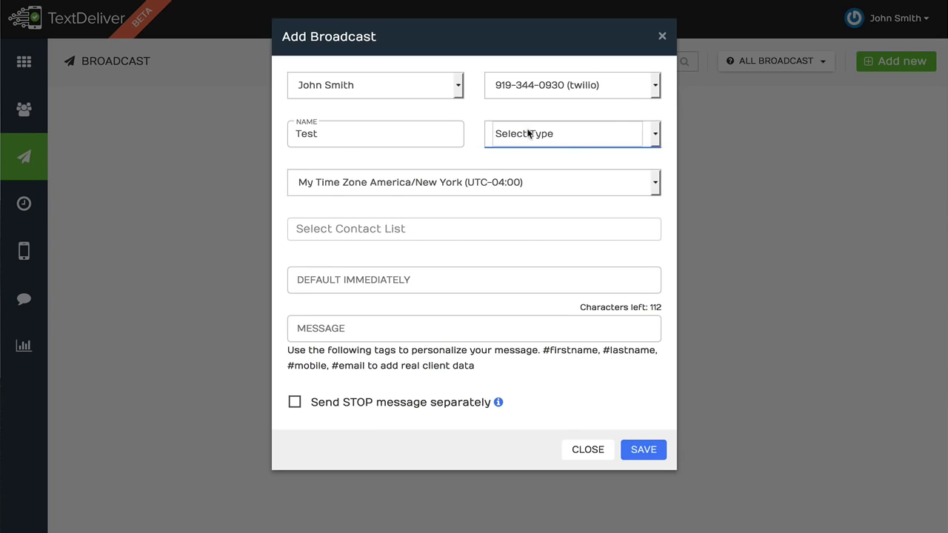
pyautogui.click(529, 136)
pyautogui.click(528, 166)
# - Set the broadcast's time zone to Subscribers Timezone and its contact list to Webinar Ignition
pyautogui.click(482, 183)
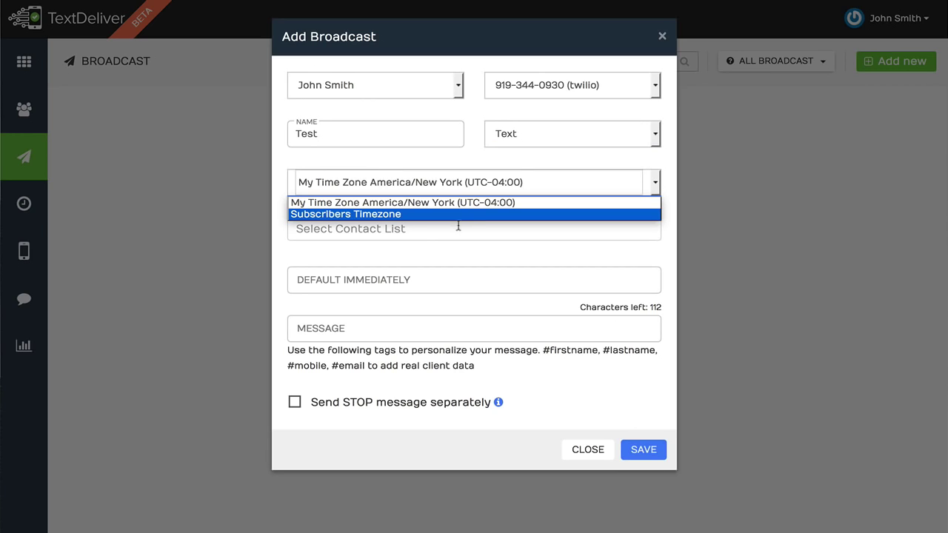
pyautogui.click(418, 215)
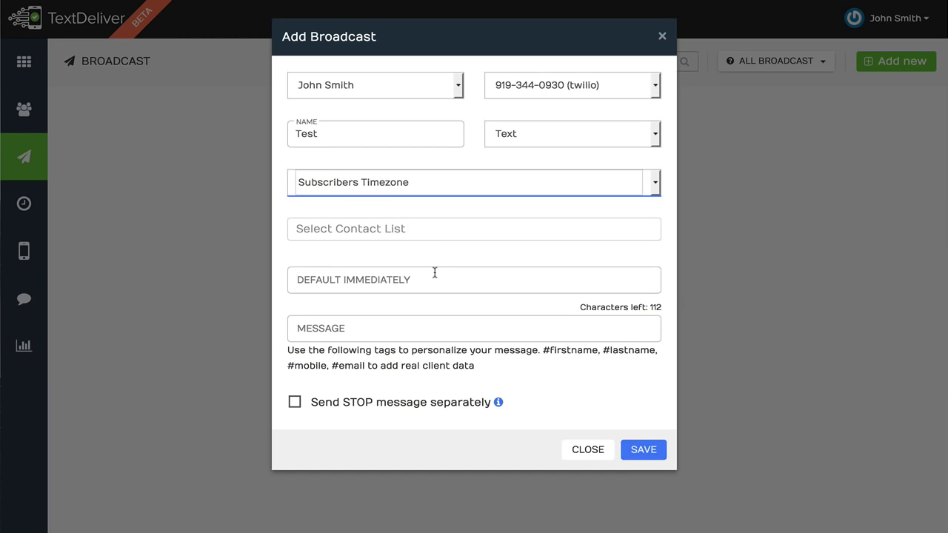
pyautogui.click(449, 231)
pyautogui.click(441, 252)
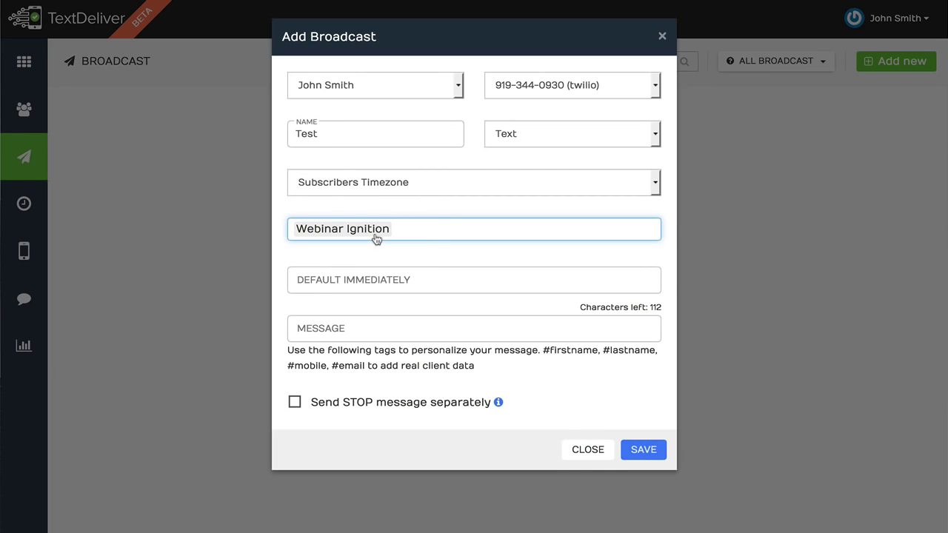
# - Schedule the broadcast for 2016/07/15 at 10:00 am
pyautogui.click(387, 280)
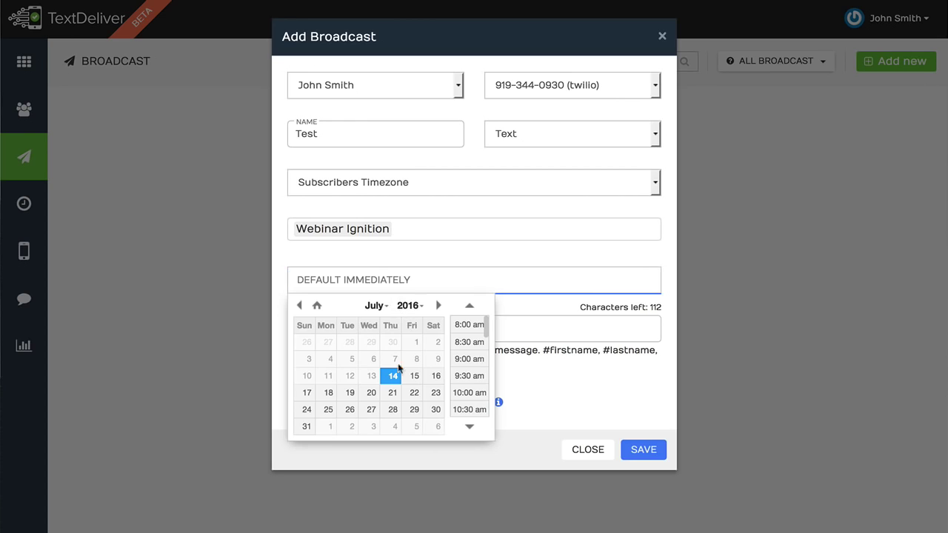
pyautogui.click(414, 375)
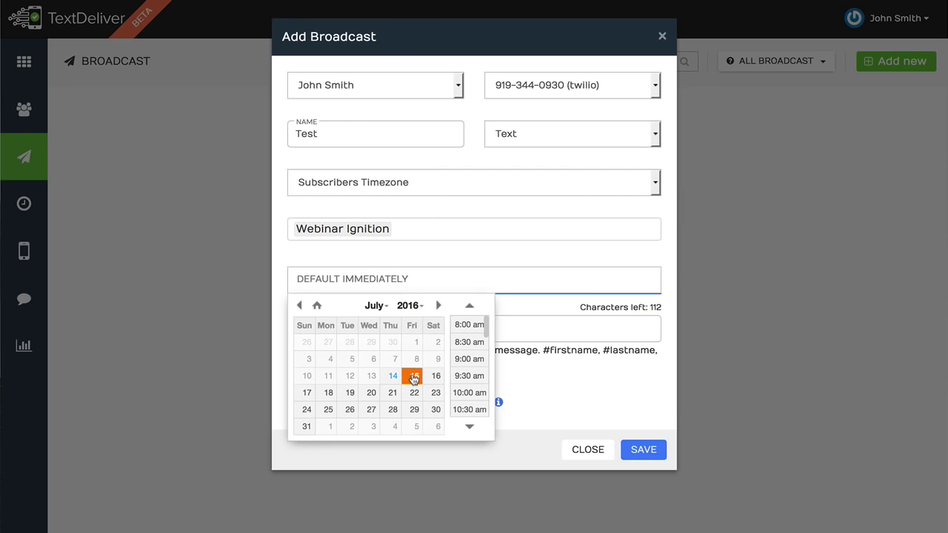
pyautogui.click(470, 392)
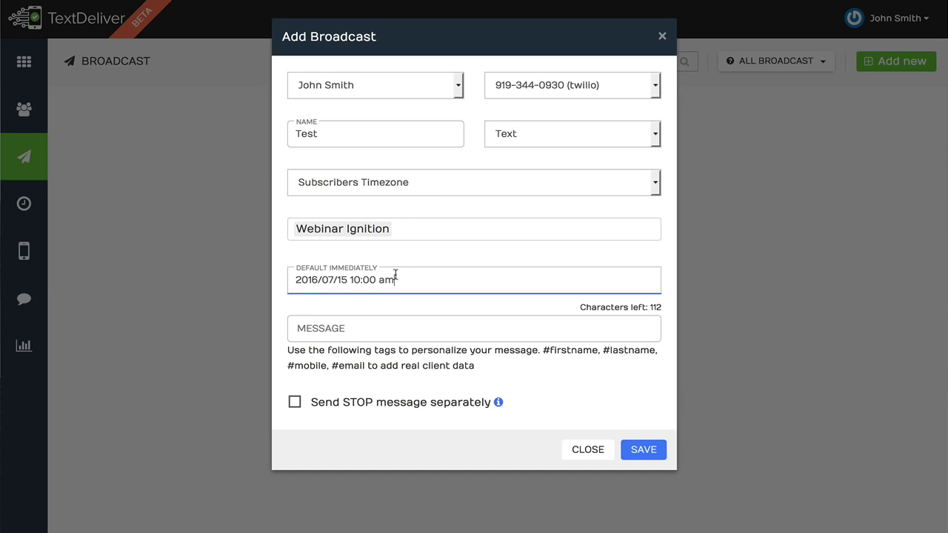
pyautogui.click(393, 328)
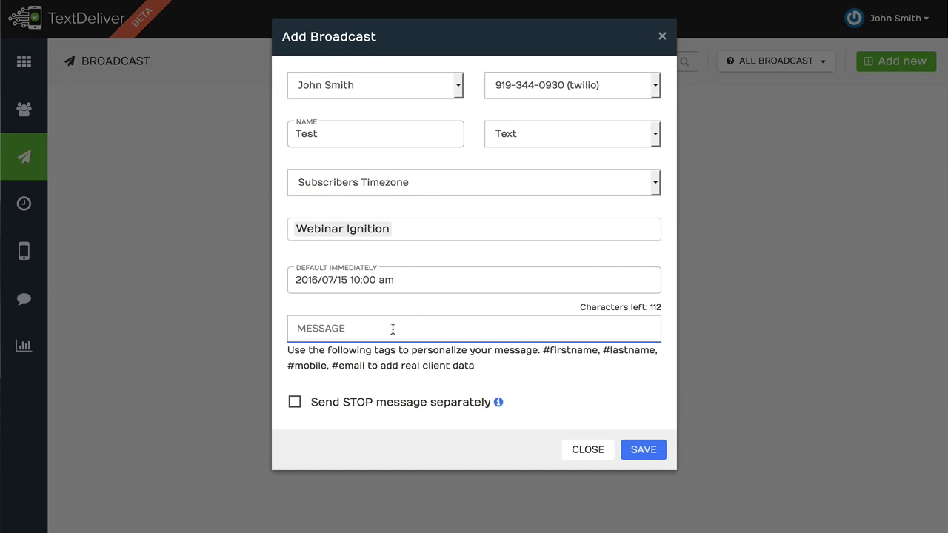
pyautogui.moveTo(543, 350); pyautogui.dragTo(597, 350)
pyautogui.hotkey('ctrl', 'c')
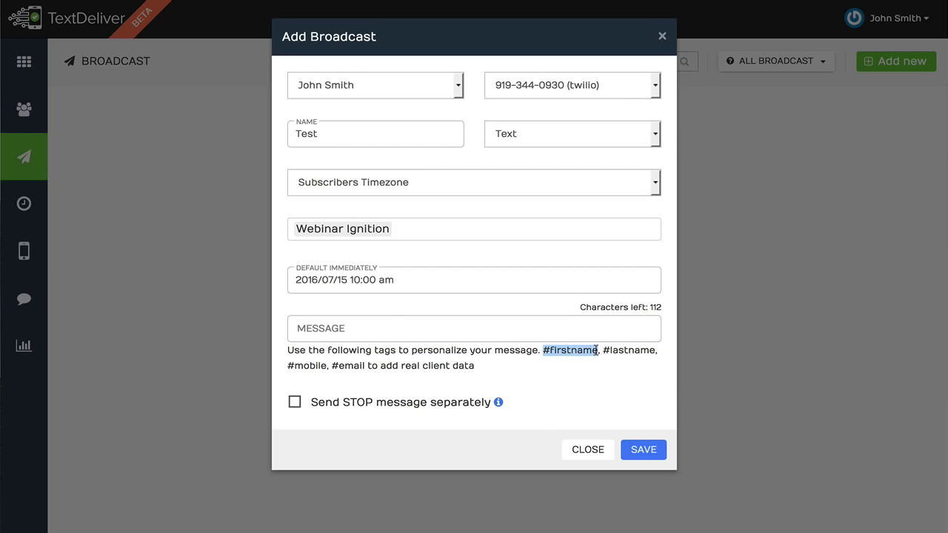
pyautogui.click(413, 329)
pyautogui.hotkey('ctrl', 'v')
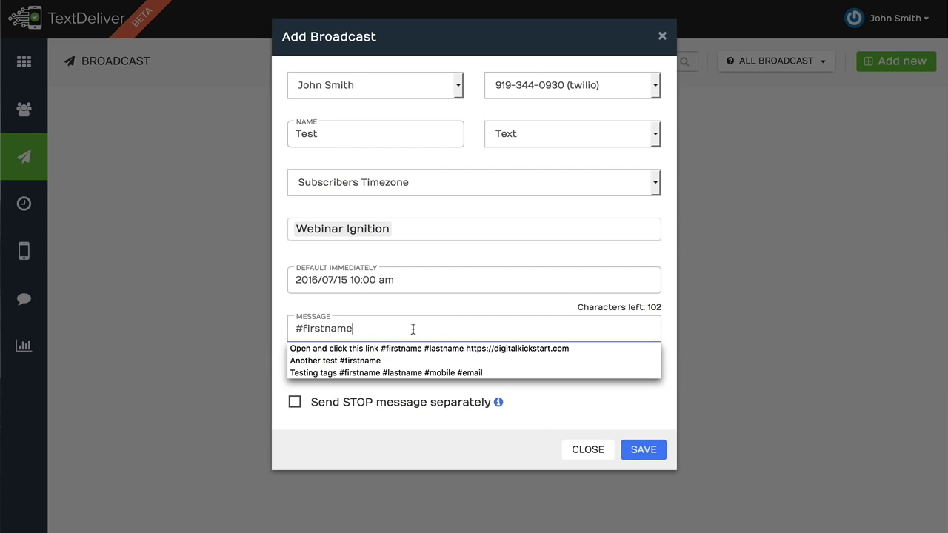
pyautogui.write('che')
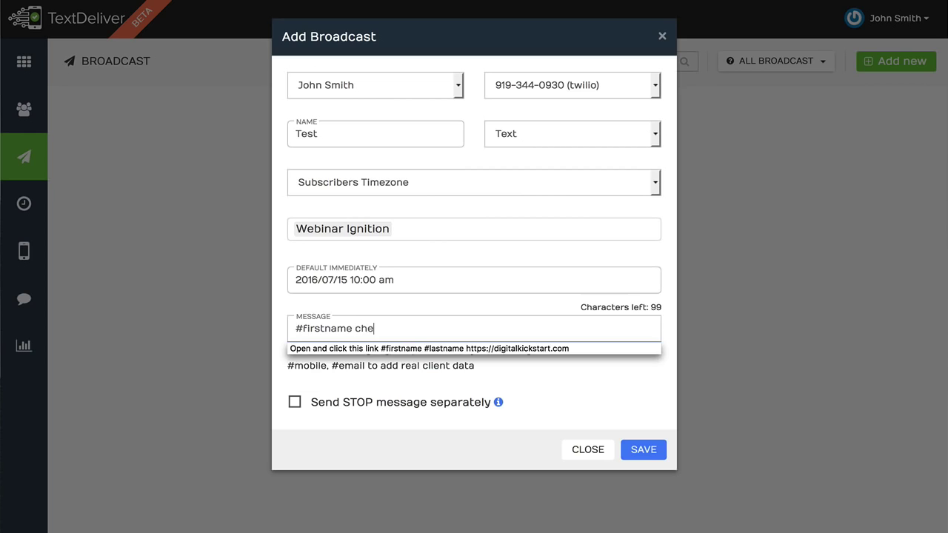
pyautogui.write('ck out this liv')
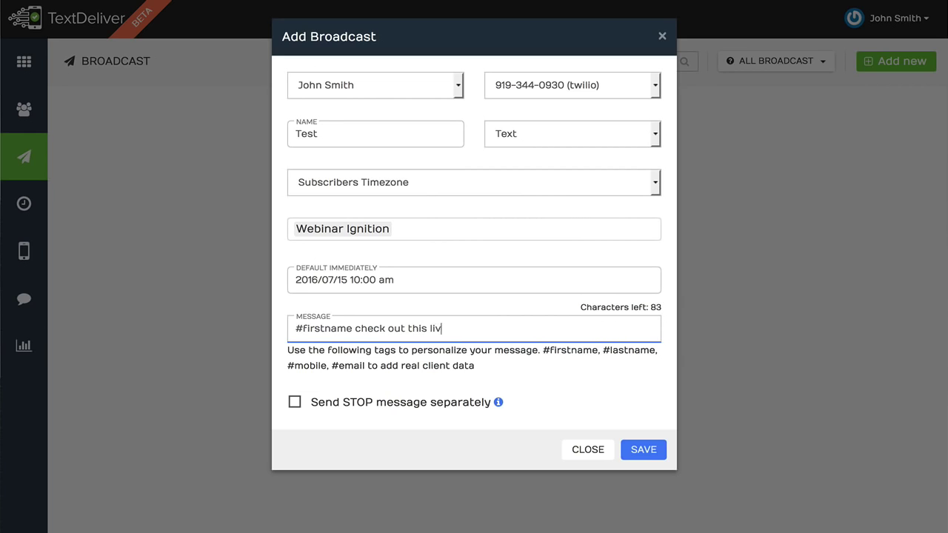
pyautogui.write('e training h')
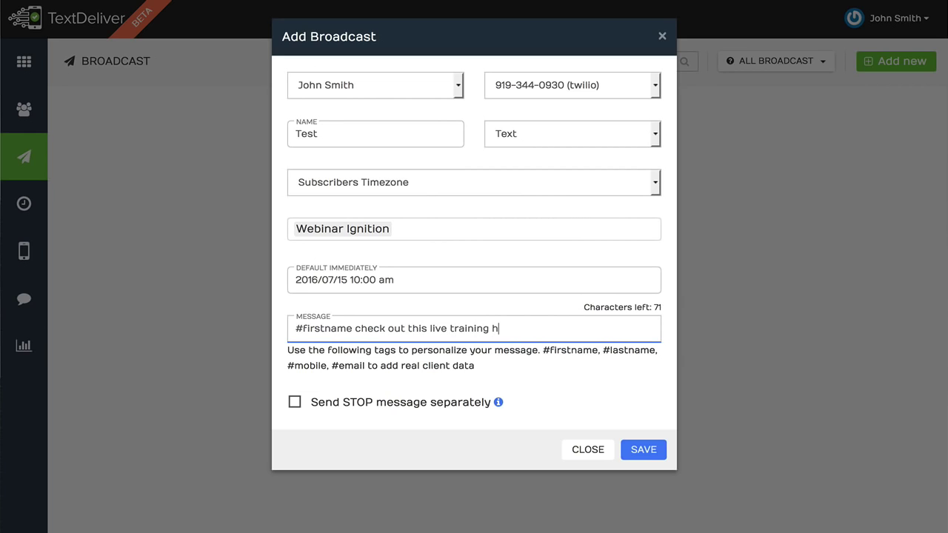
pyautogui.write('ttp://')
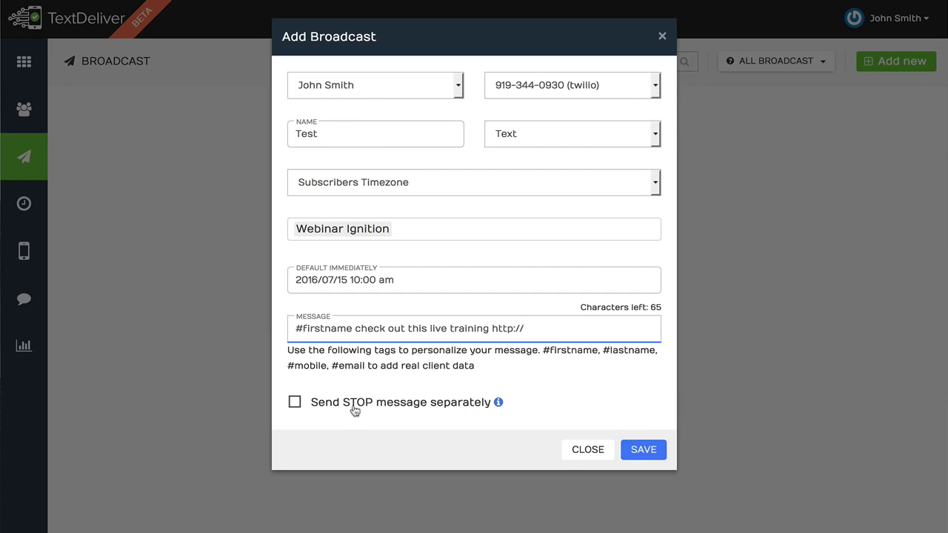
pyautogui.moveTo(540, 330); pyautogui.dragTo(282, 328)
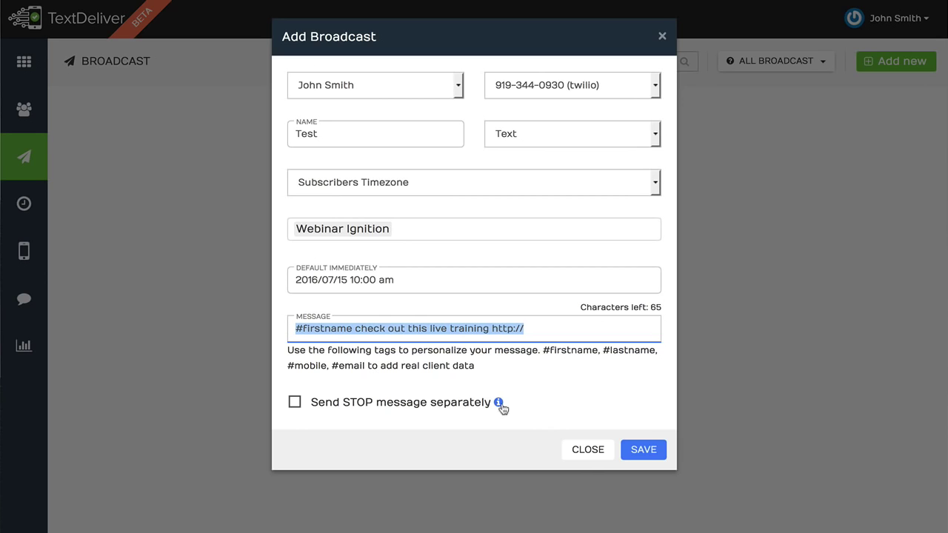
pyautogui.click(589, 451)
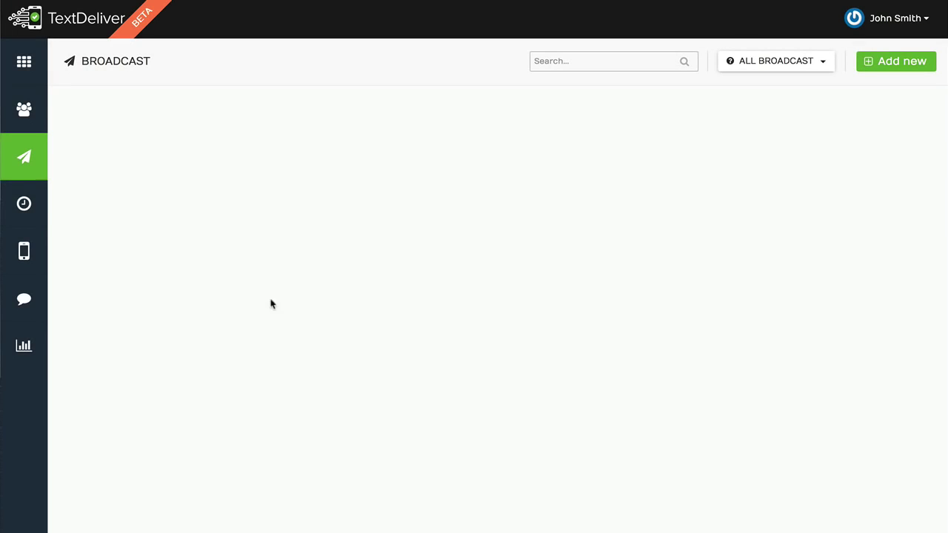
# - Open the sequence lists and examine the Webinar Ignition – Optin Sequence and the contact list it belongs to
pyautogui.click(26, 213)
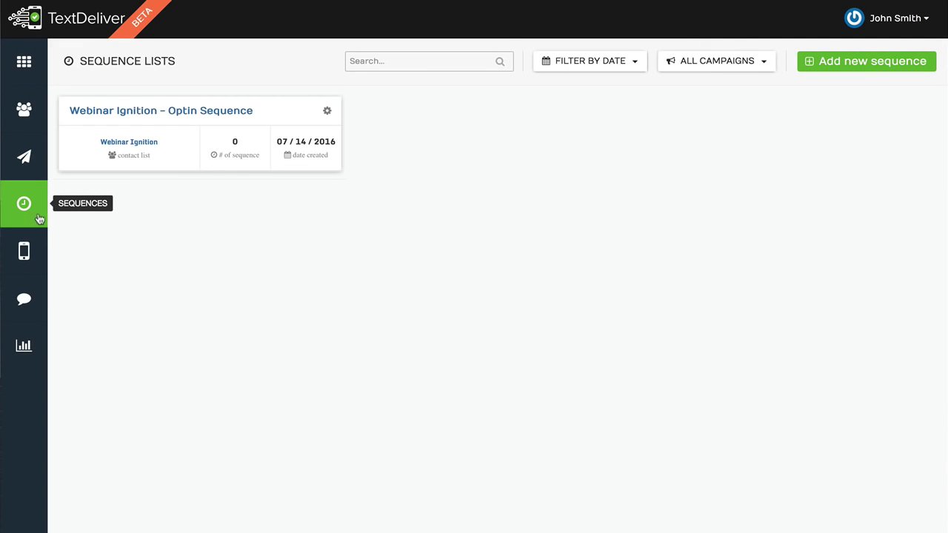
pyautogui.click(204, 111)
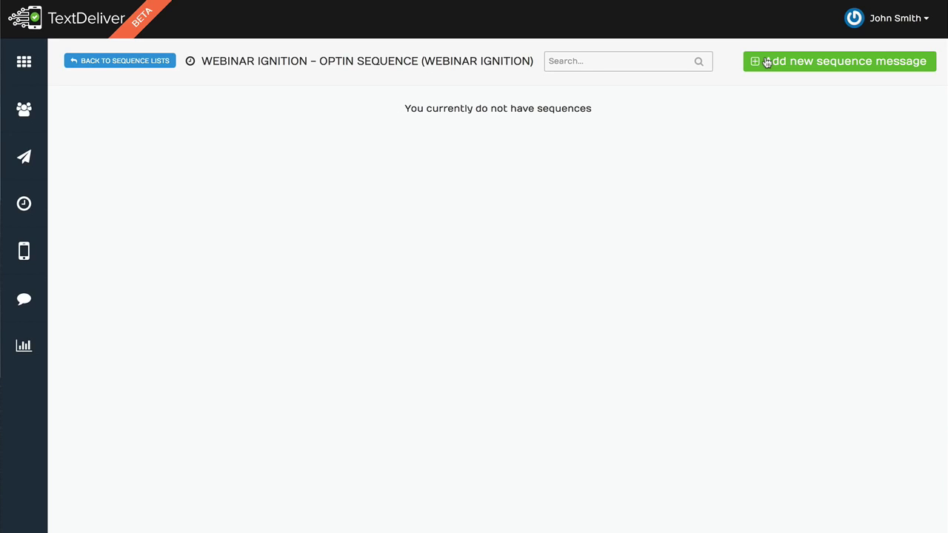
pyautogui.click(133, 64)
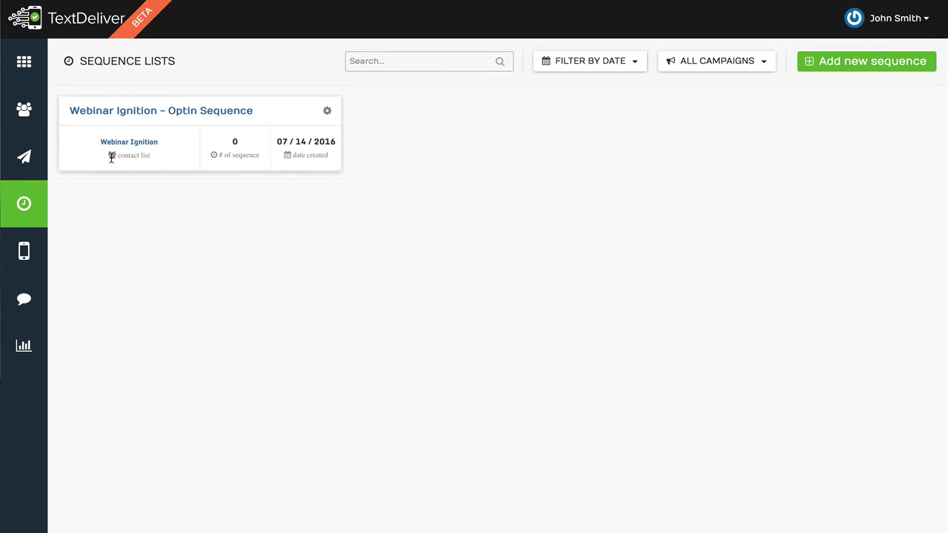
pyautogui.moveTo(156, 157); pyautogui.dragTo(118, 158)
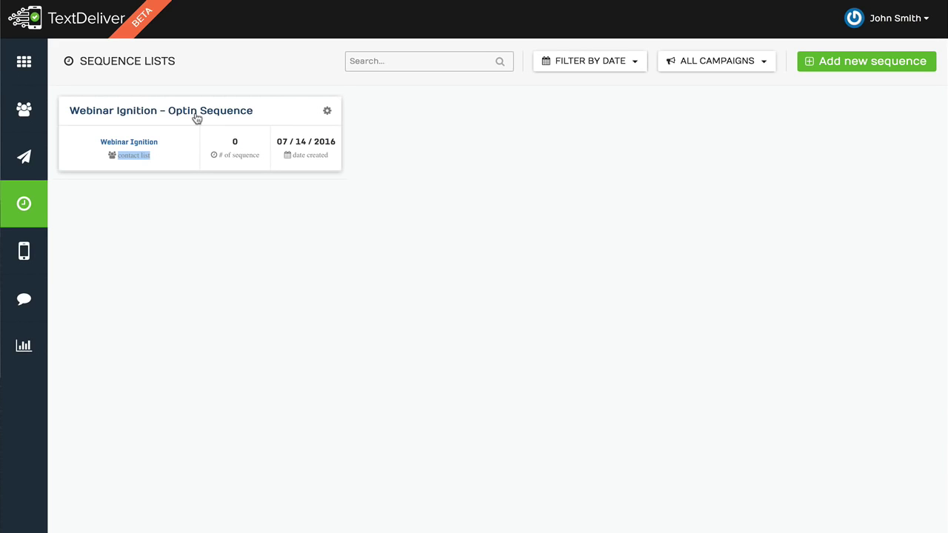
# - Start a new message in the Webinar Ignition – Optin Sequence and place it At The First Place
pyautogui.click(211, 113)
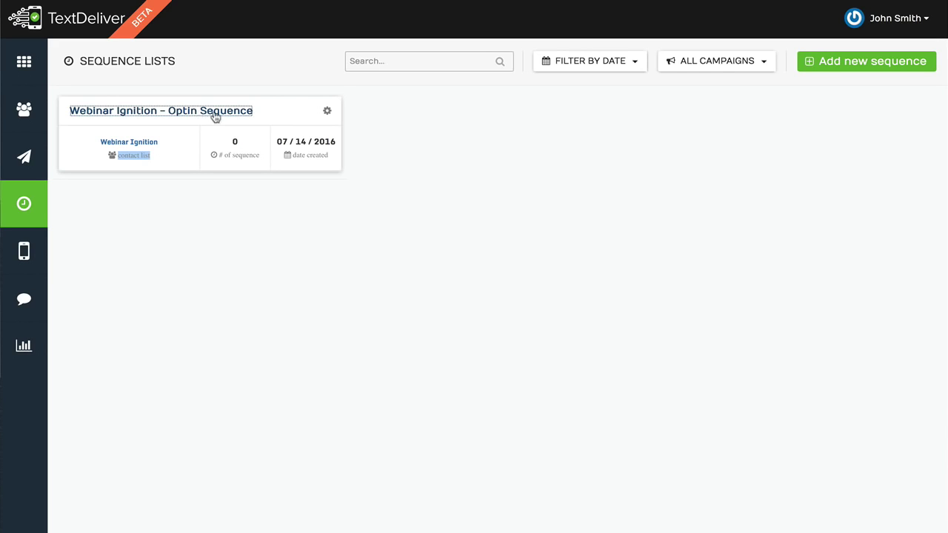
pyautogui.click(830, 66)
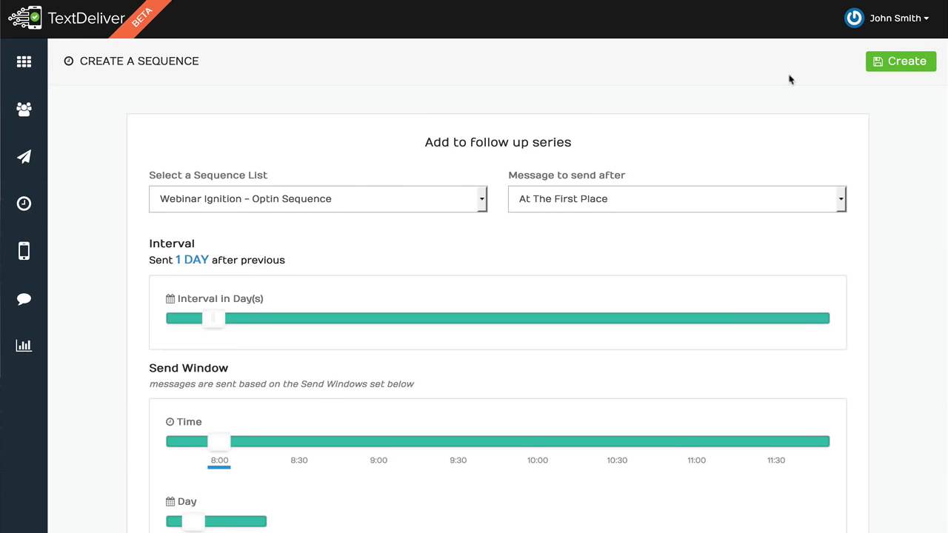
pyautogui.click(599, 205)
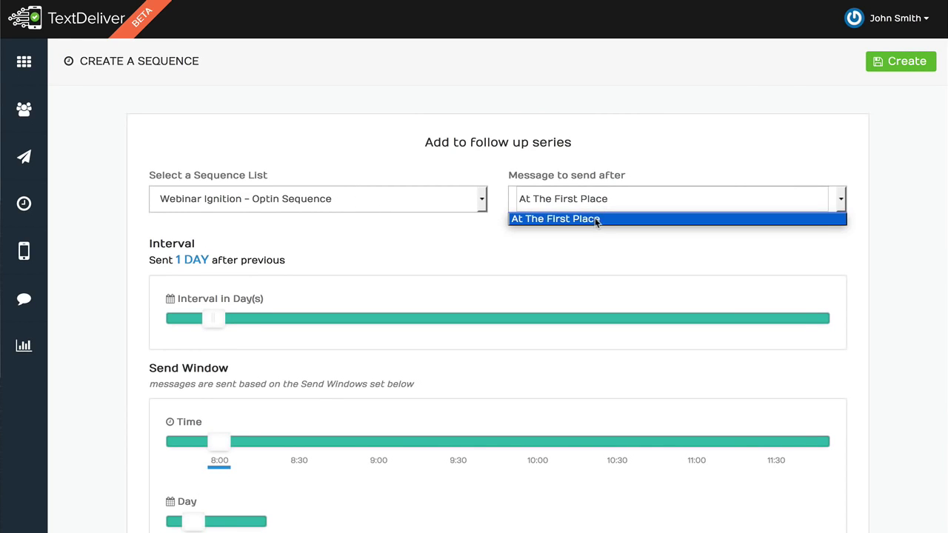
pyautogui.click(597, 218)
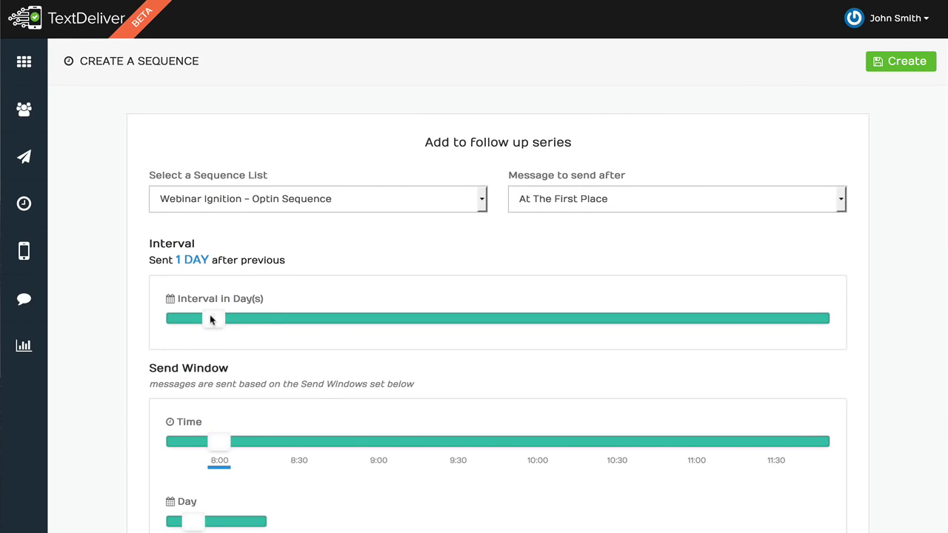
# - Set the first message's send window to 10:00, enter "#1" as its text and create it
pyautogui.scroll(-3, 212, 321)
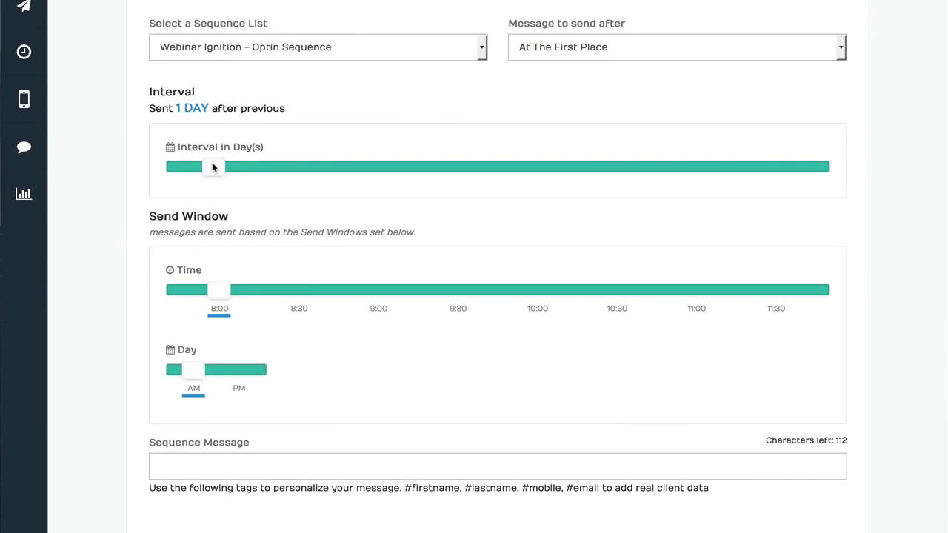
pyautogui.moveTo(219, 289); pyautogui.dragTo(530, 304)
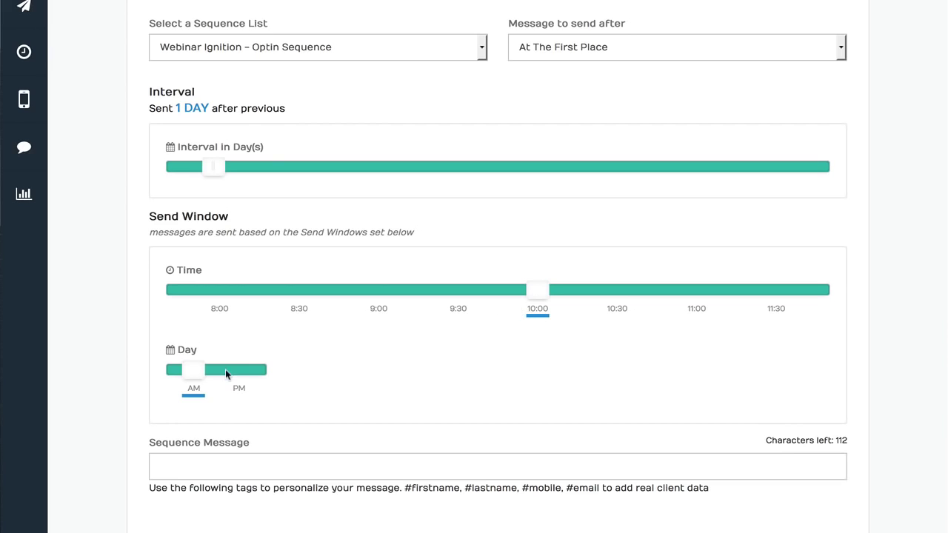
pyautogui.click(222, 466)
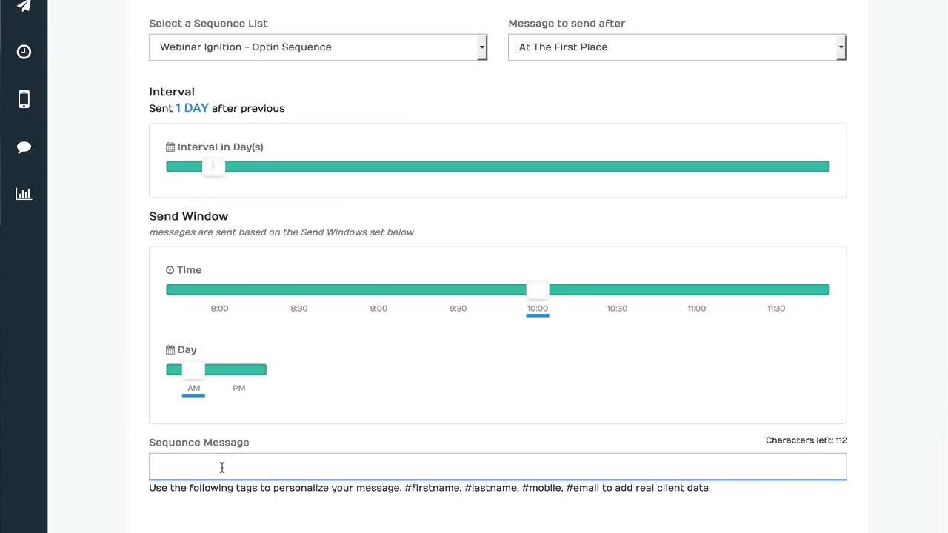
pyautogui.write('#f')
pyautogui.press('Tab')
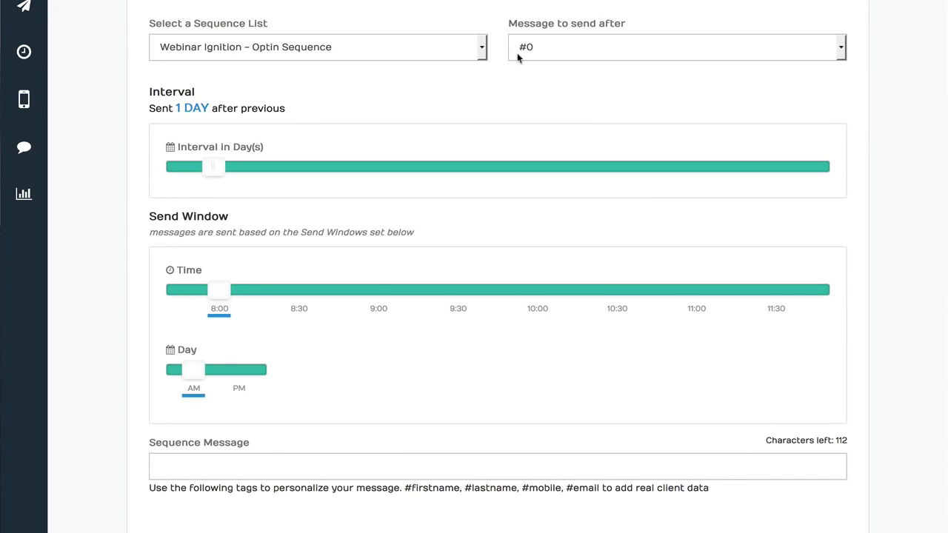
# - Place a second sequence message after #0, with a 3-day interval and a 9:00 send time
pyautogui.click(517, 52)
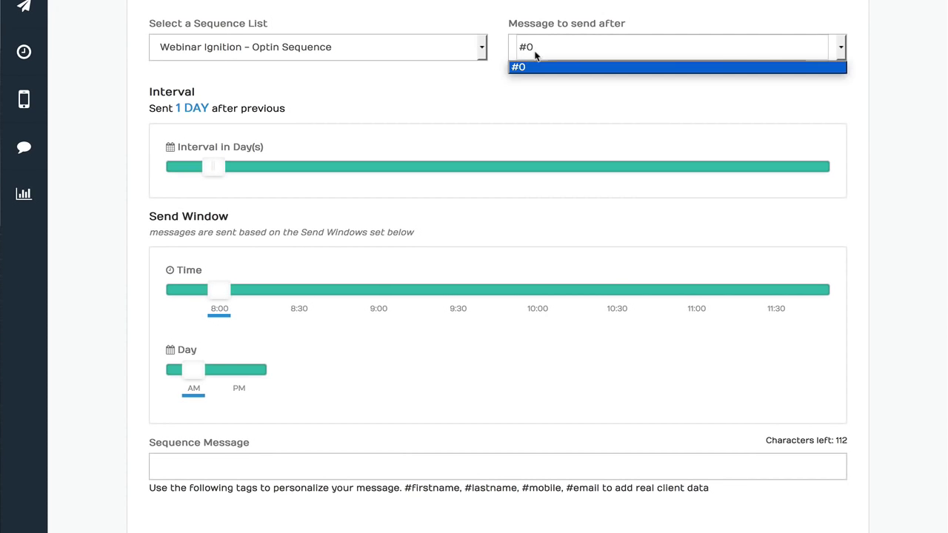
pyautogui.click(516, 66)
pyautogui.moveTo(221, 165); pyautogui.dragTo(262, 174)
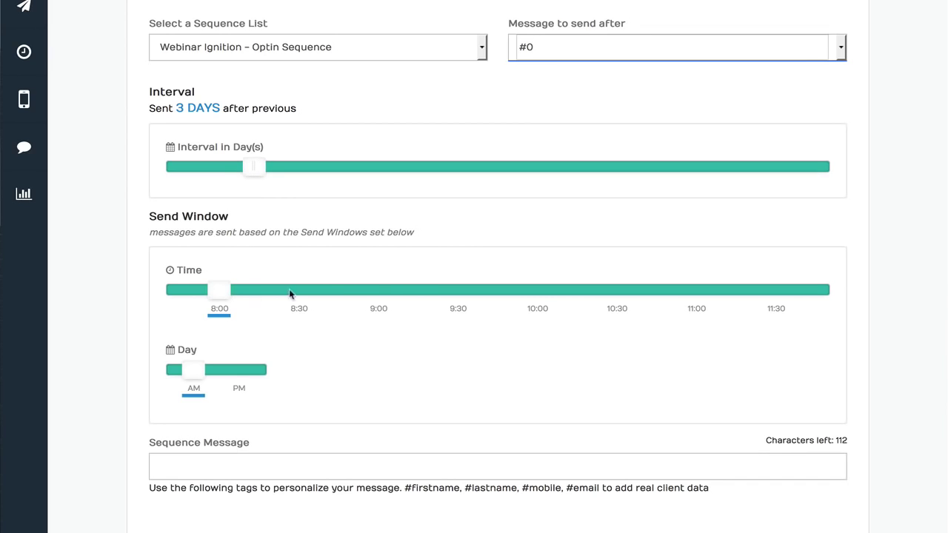
pyautogui.moveTo(289, 292); pyautogui.dragTo(448, 293)
pyautogui.click(389, 295)
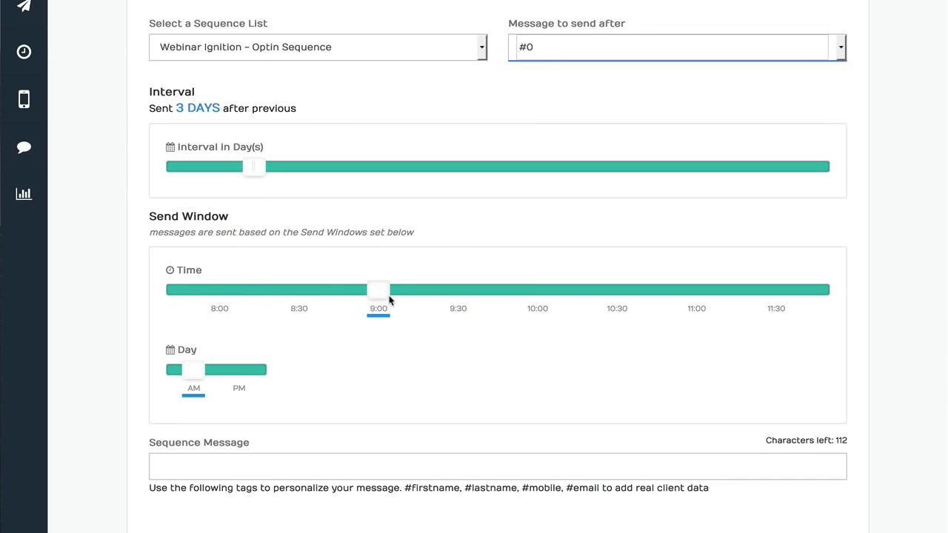
# - Enter "#2" as the second sequence message and create it
pyautogui.click(269, 466)
pyautogui.write('#2')
pyautogui.click(305, 530)
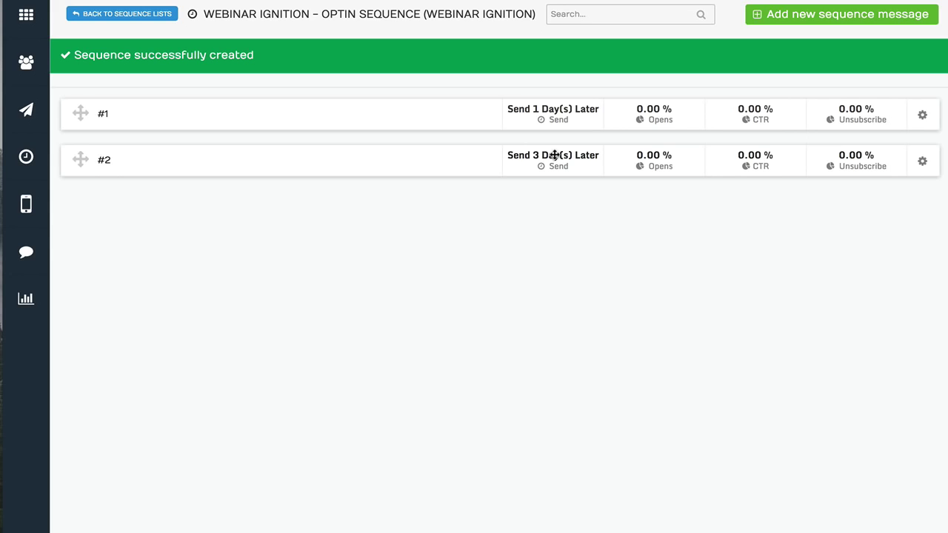
# - Open the account's integrations and check which services are connected
pyautogui.click(918, 3)
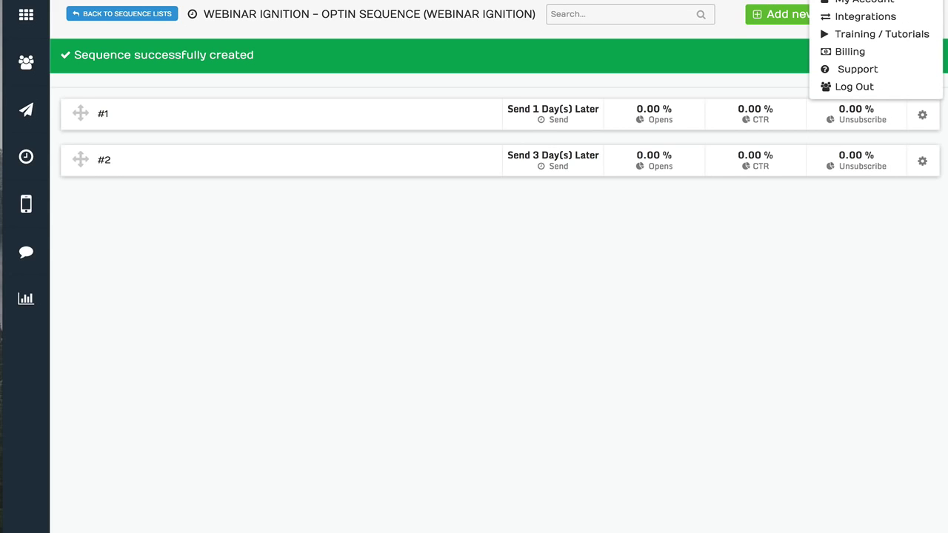
pyautogui.click(890, 18)
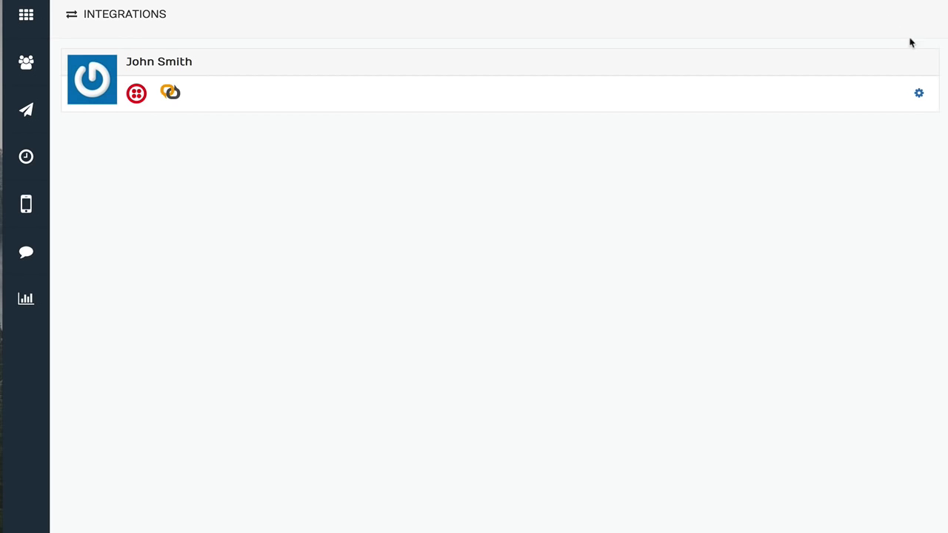
pyautogui.click(919, 96)
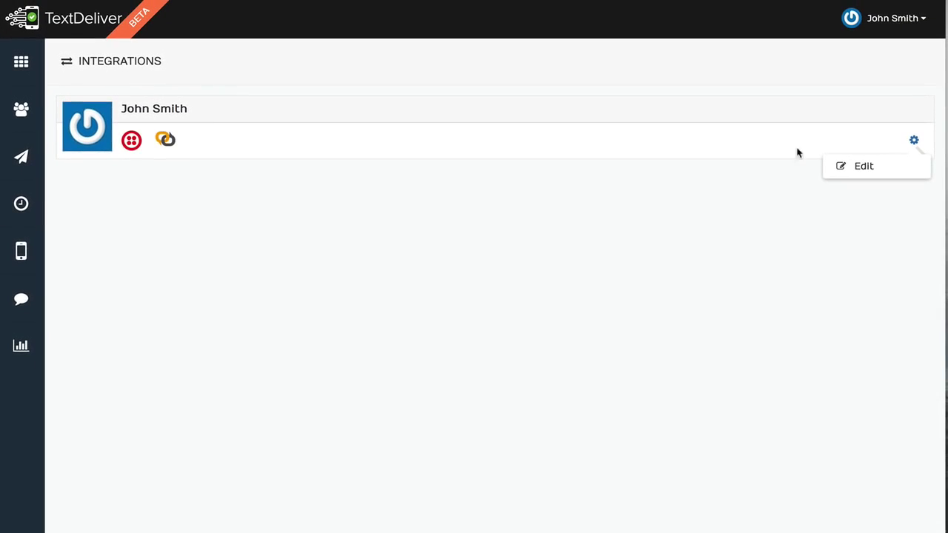
pyautogui.click(172, 94)
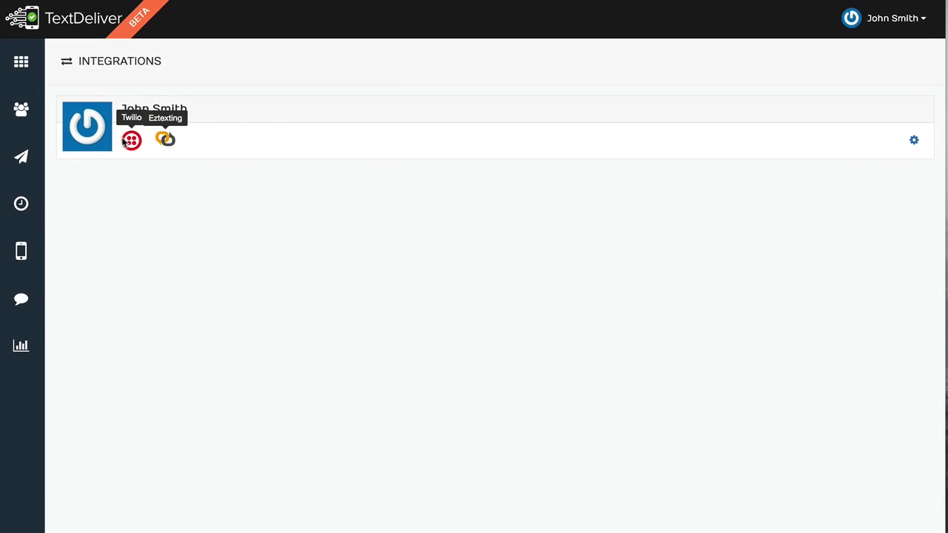
# - Examine the services that can be added to the account's integrations, close the editor without adding any and return to the dashboard
pyautogui.click(915, 142)
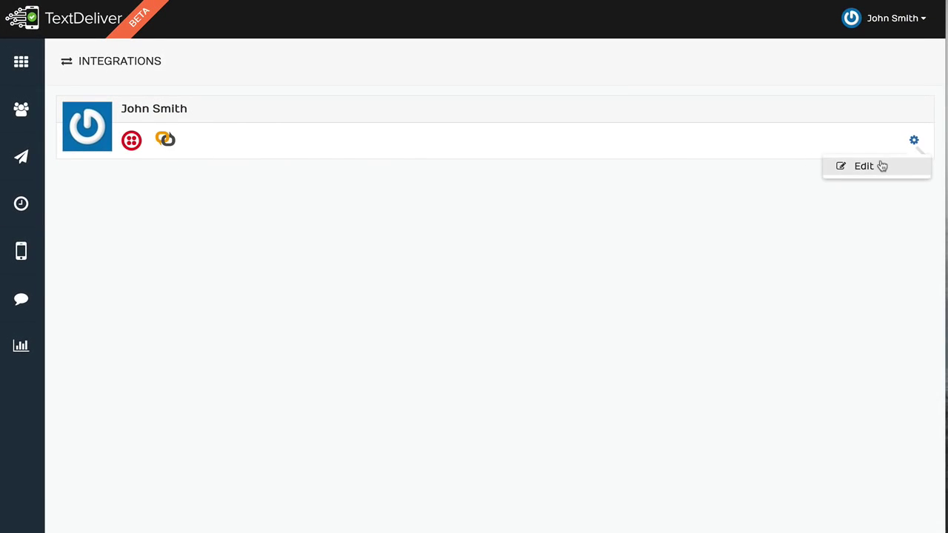
pyautogui.click(881, 165)
pyautogui.click(229, 219)
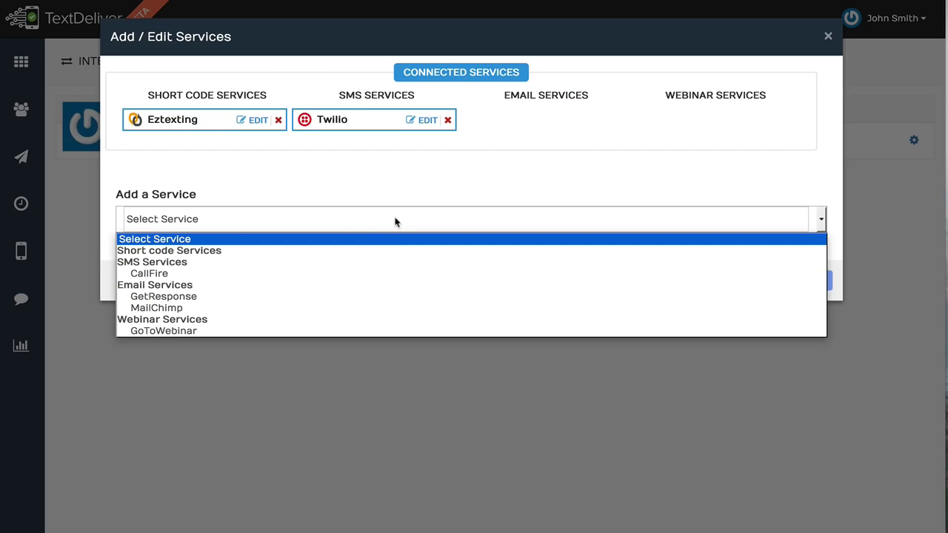
pyautogui.click(423, 186)
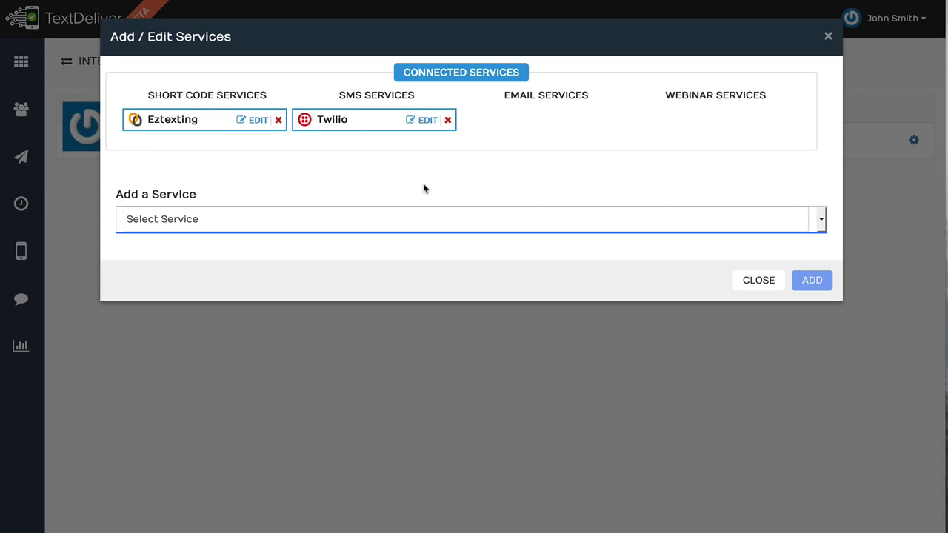
pyautogui.click(827, 38)
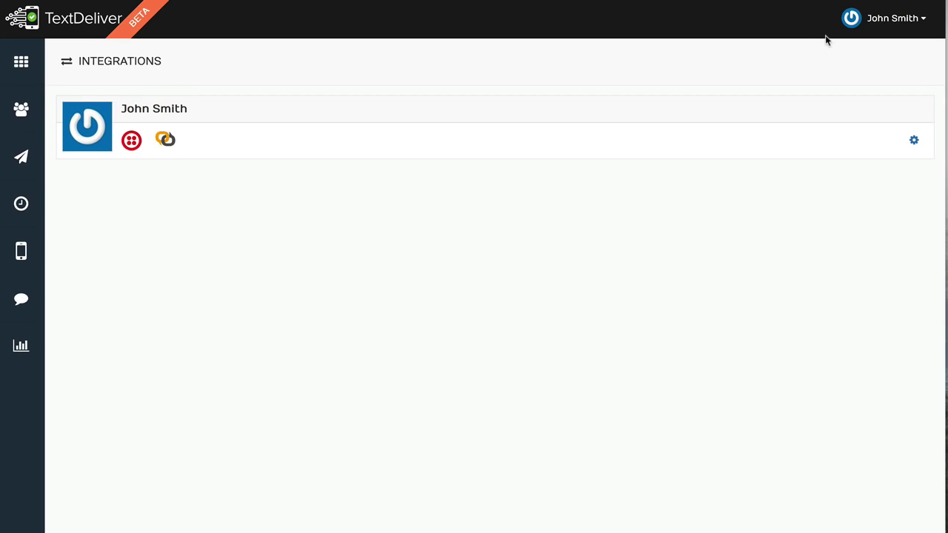
pyautogui.click(33, 66)
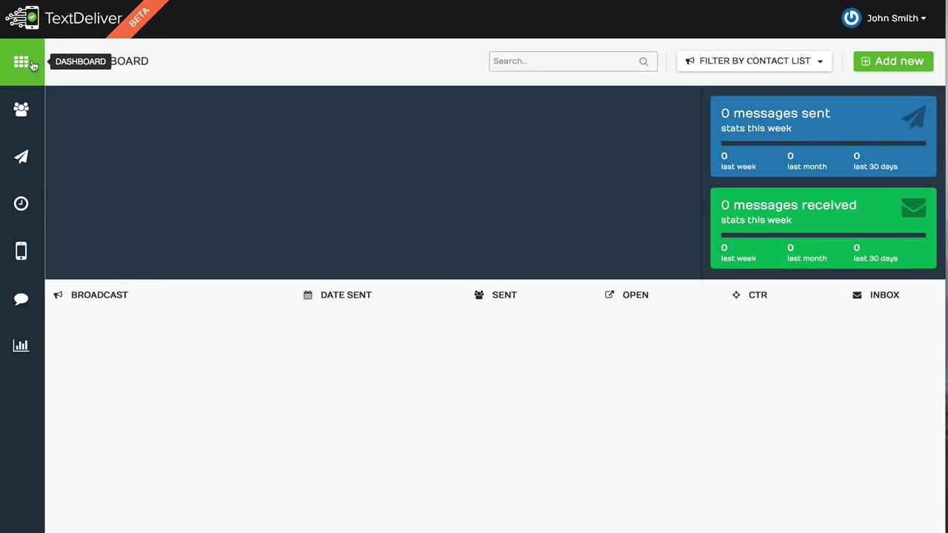